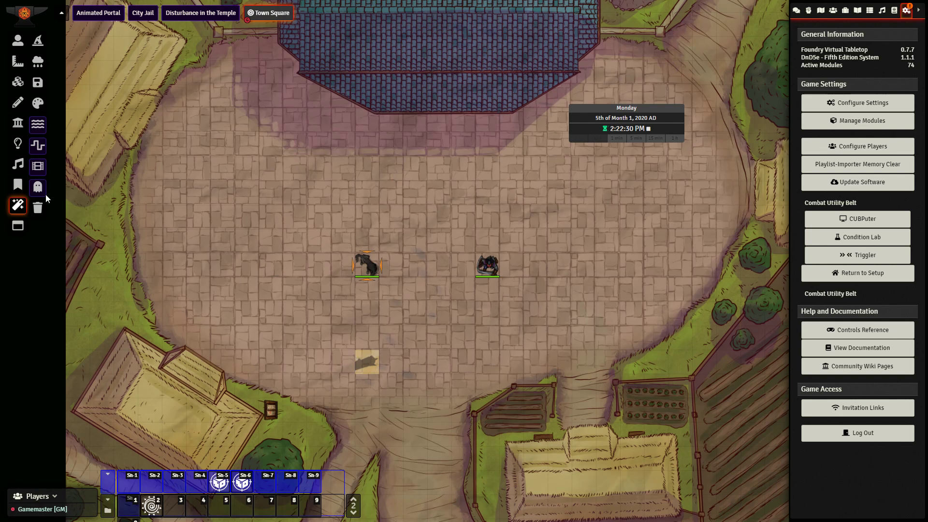
- Enable Rain in the weather manager and set density 91, speed 85, direction 32, scale 74
{"action": "left_click", "coordinate": [38, 62]}
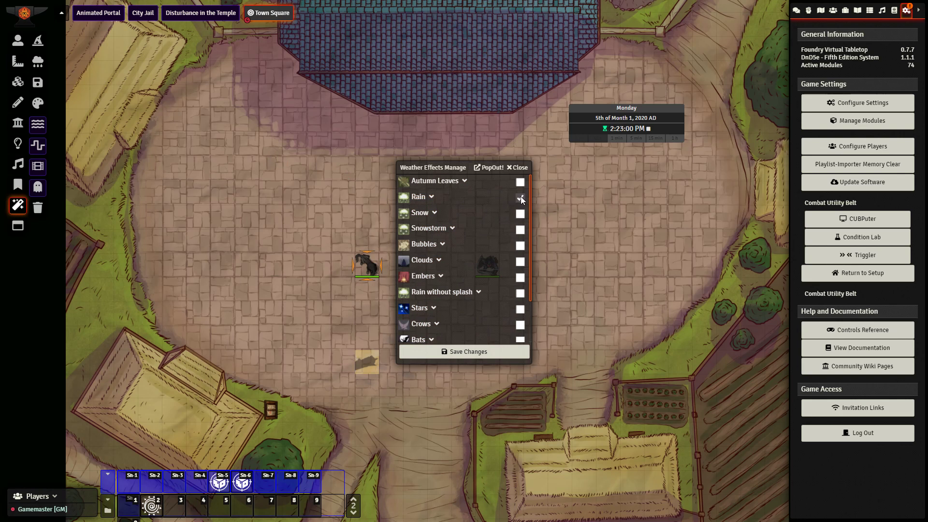
{"action": "left_click", "coordinate": [432, 196]}
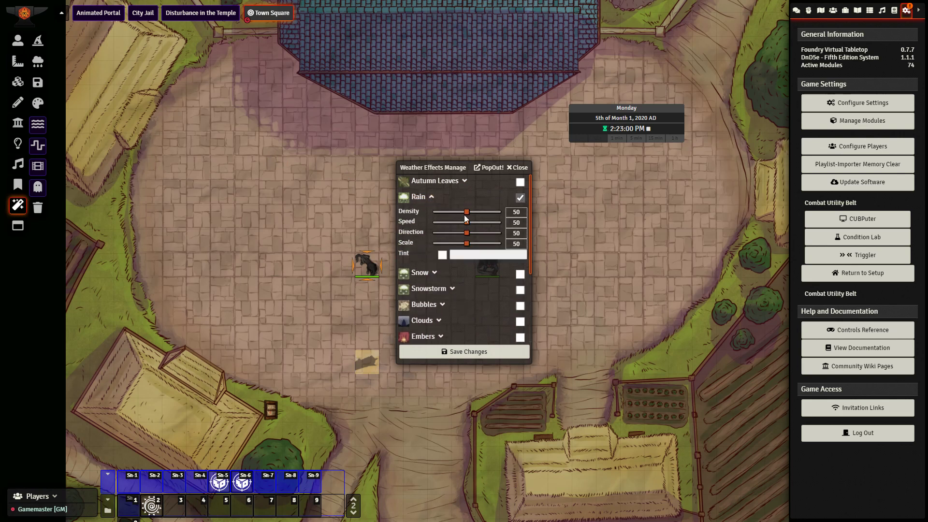
{"action": "left_click_drag", "start_coordinate": [465, 215], "coordinate": [482, 243]}
- Turn on a blue tint for the rain and save the weather settings
{"action": "left_click", "coordinate": [441, 256]}
{"action": "left_click", "coordinate": [460, 255]}
{"action": "left_click_drag", "start_coordinate": [471, 271], "coordinate": [548, 271]}
{"action": "left_click", "coordinate": [511, 333]}
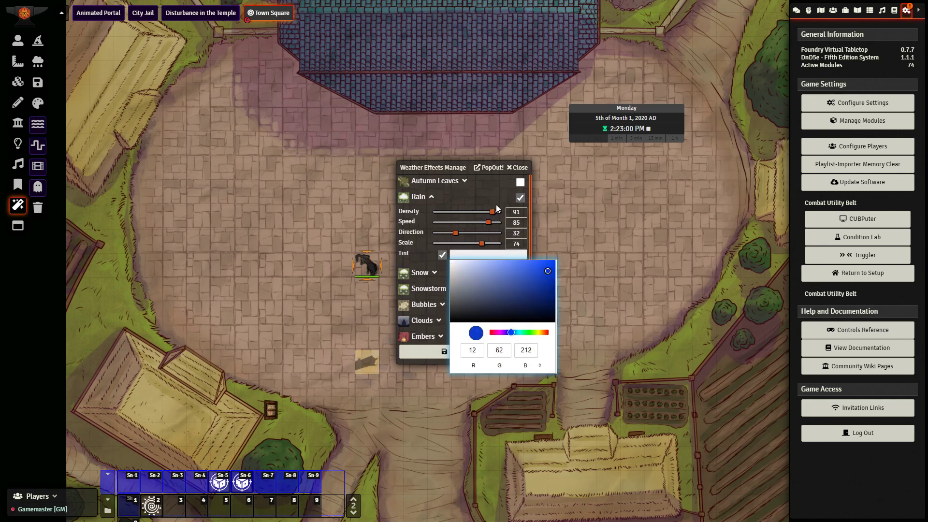
{"action": "left_click", "coordinate": [495, 203]}
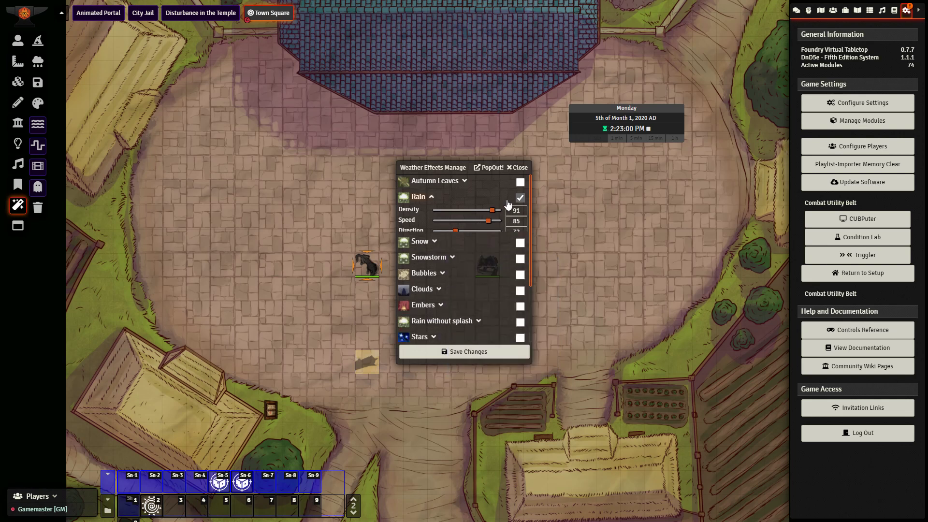
{"action": "left_click", "coordinate": [473, 352]}
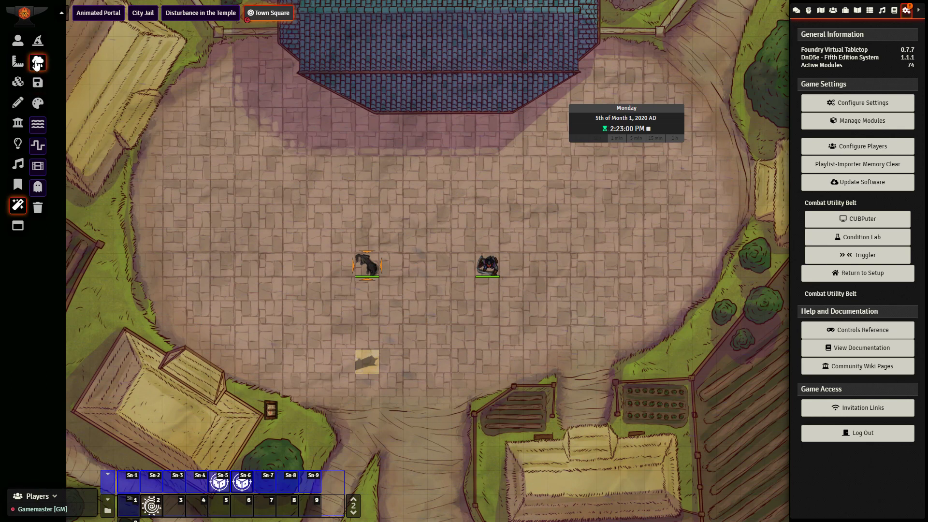
{"action": "left_click", "coordinate": [37, 62]}
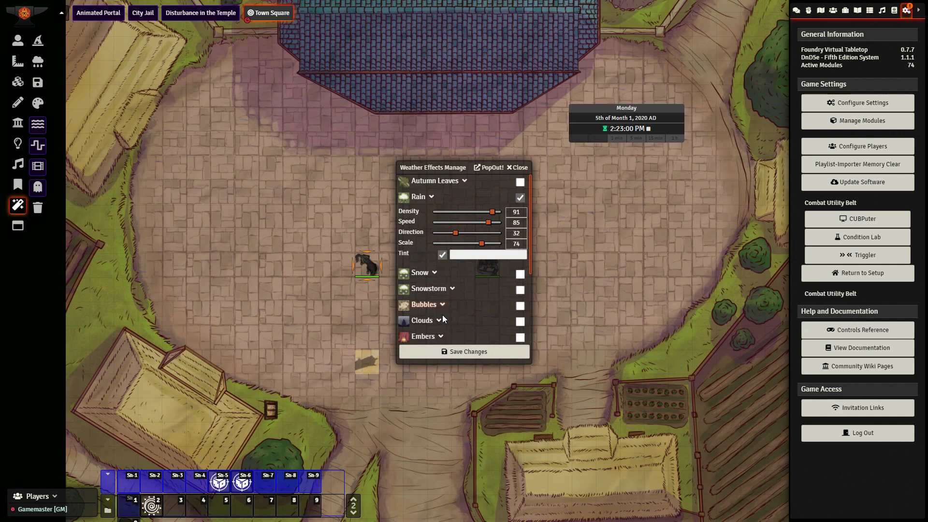
- Enable Clouds with a vivid purple tint and save the weather settings
{"action": "left_click", "coordinate": [520, 321]}
{"action": "scroll", "coordinate": [468, 264], "scroll_direction": "down", "scroll_amount": 3}
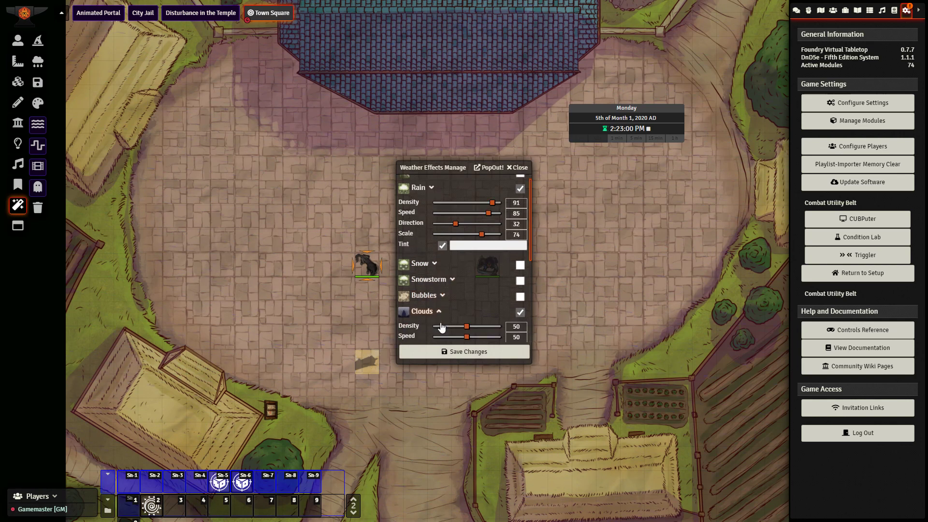
{"action": "left_click", "coordinate": [442, 259]}
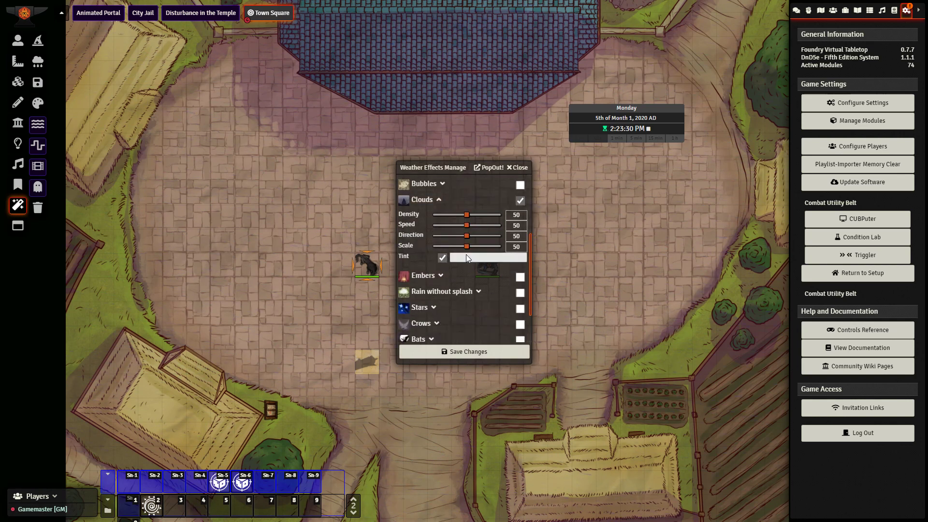
{"action": "left_click", "coordinate": [465, 256]}
{"action": "left_click_drag", "start_coordinate": [501, 335], "coordinate": [502, 335]}
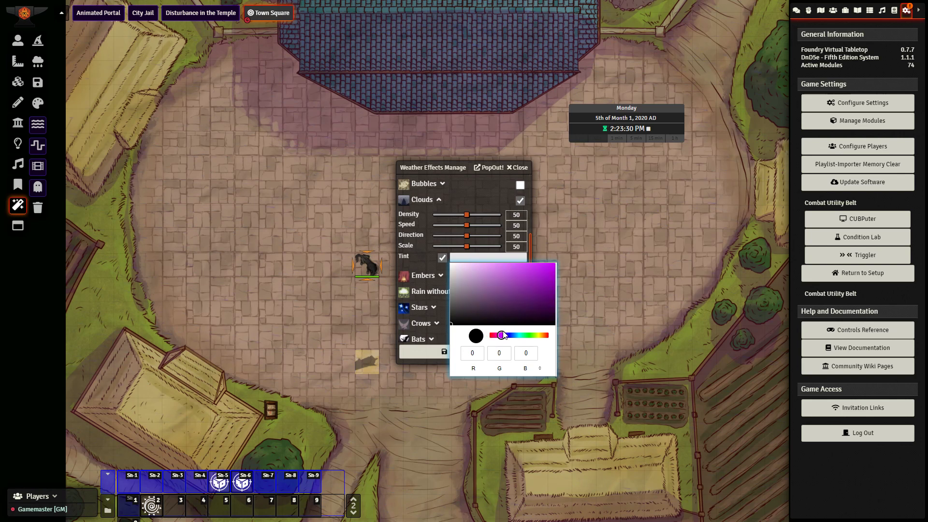
{"action": "left_click", "coordinate": [539, 273]}
{"action": "left_click_drag", "start_coordinate": [547, 274], "coordinate": [560, 267]}
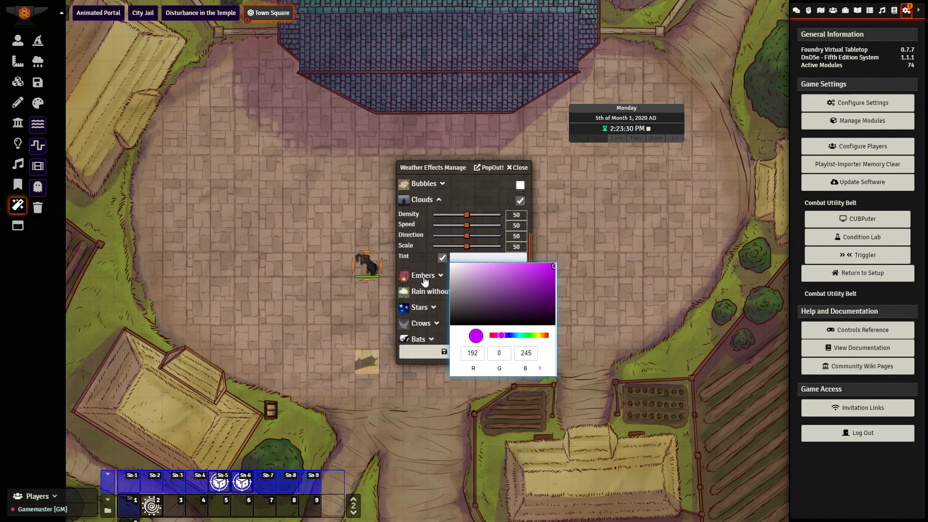
{"action": "left_click", "coordinate": [422, 243]}
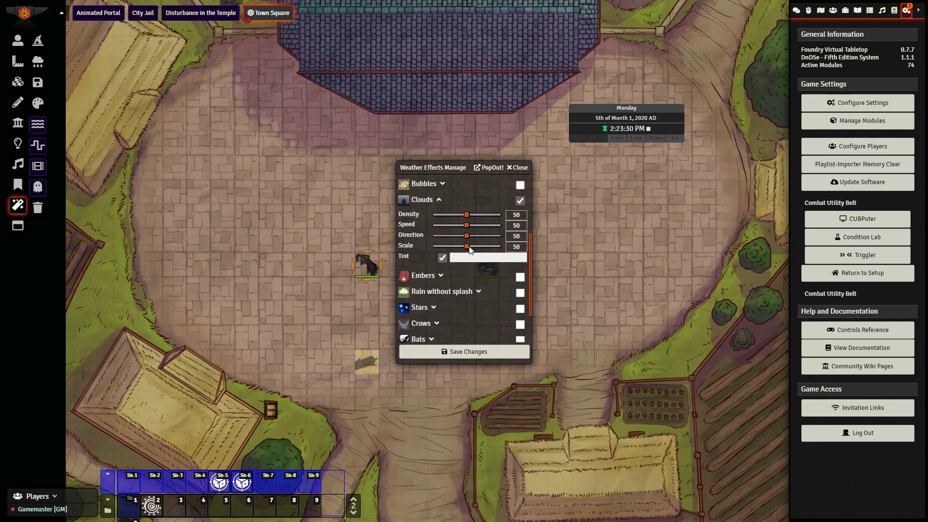
{"action": "left_click", "coordinate": [481, 355]}
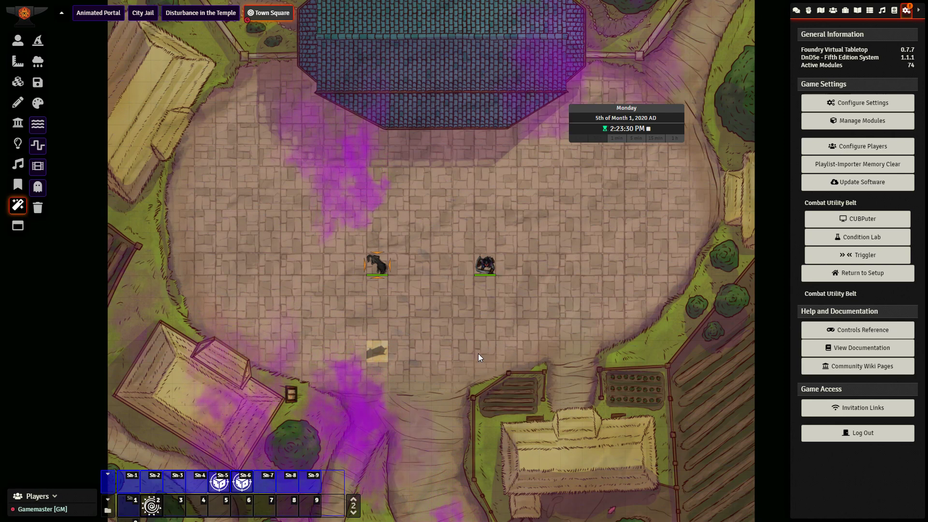
{"action": "scroll", "coordinate": [478, 353], "scroll_direction": "down", "scroll_amount": 4}
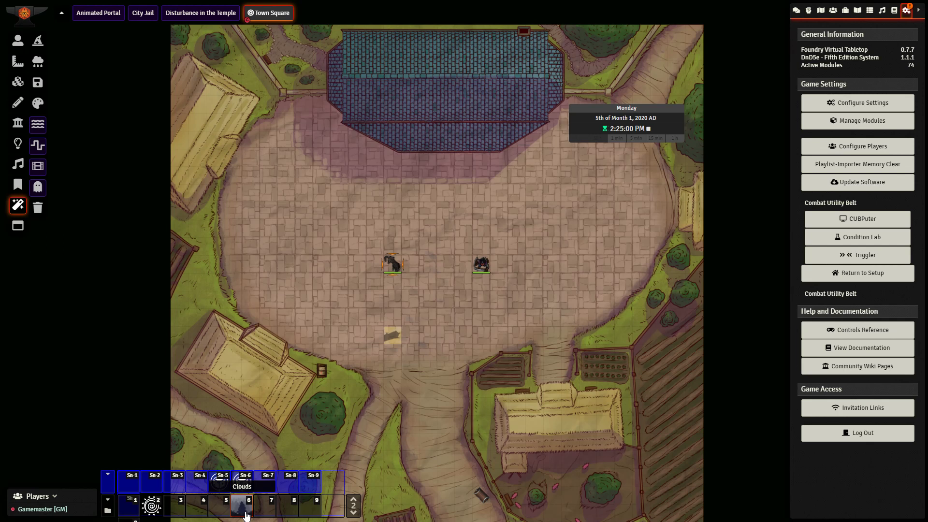
- Run the Clouds macro from hotbar slot 6 and switch on the Colorize tint
{"action": "left_click", "coordinate": [245, 514]}
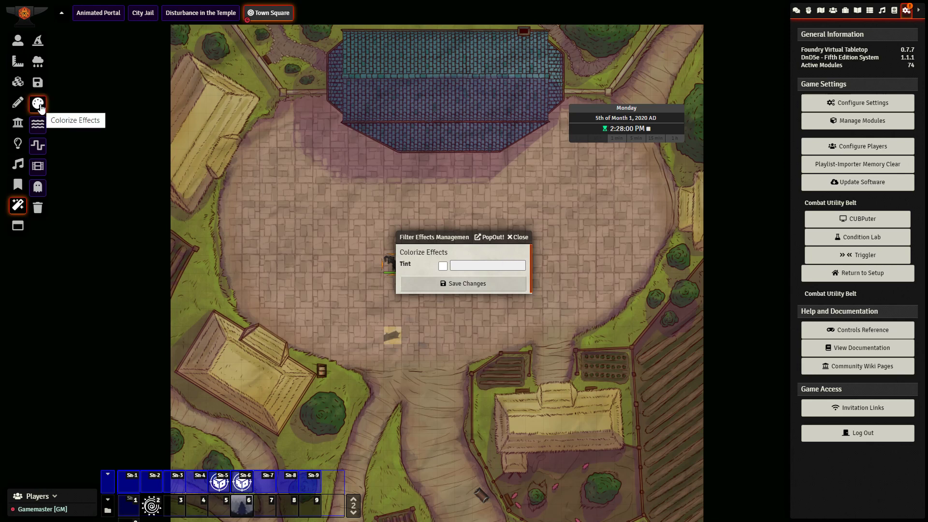
{"action": "left_click", "coordinate": [443, 266]}
- Apply a bright green (34,255,5) colorize tint, then remove it again and save
{"action": "left_click", "coordinate": [464, 265]}
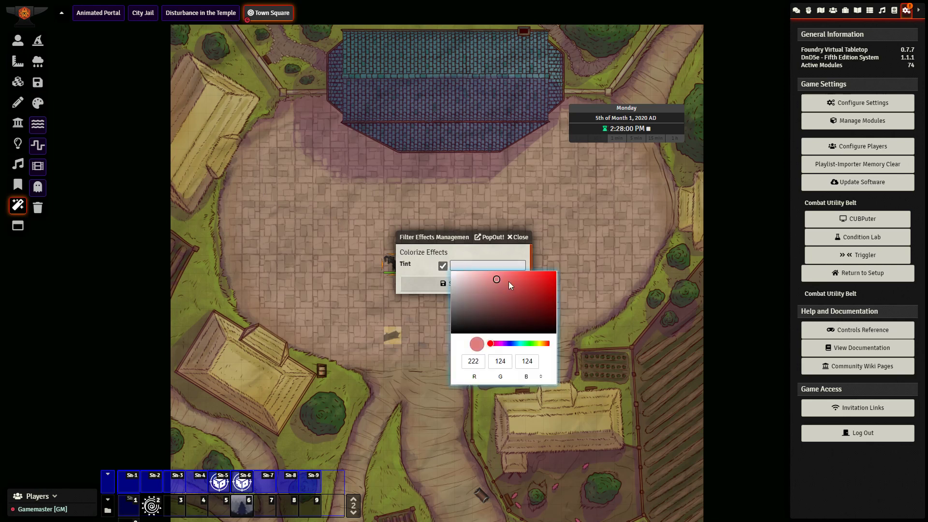
{"action": "left_click_drag", "start_coordinate": [538, 344], "coordinate": [530, 344]}
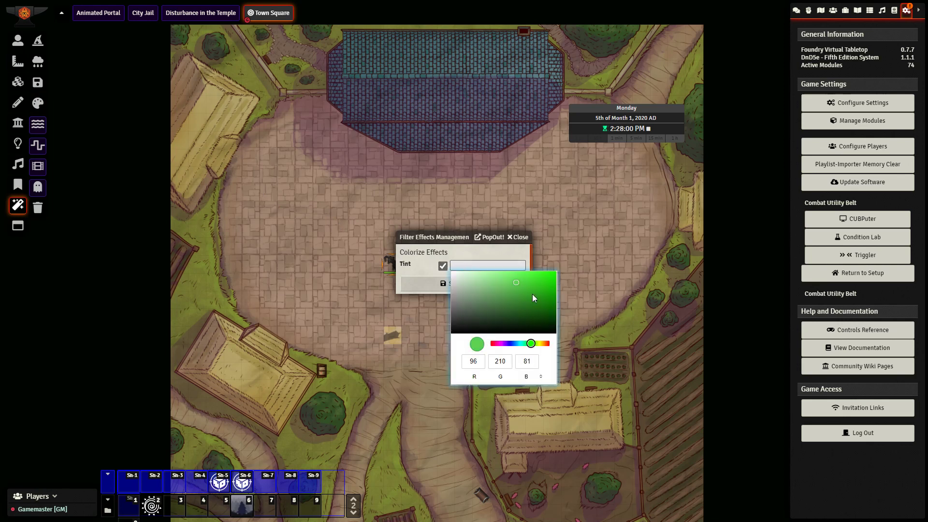
{"action": "left_click_drag", "start_coordinate": [532, 294], "coordinate": [555, 271]}
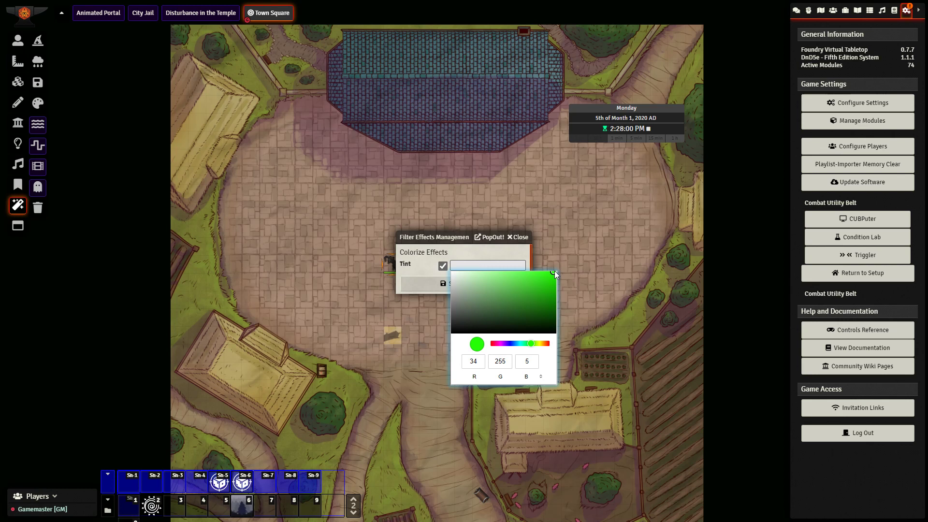
{"action": "left_click", "coordinate": [453, 245]}
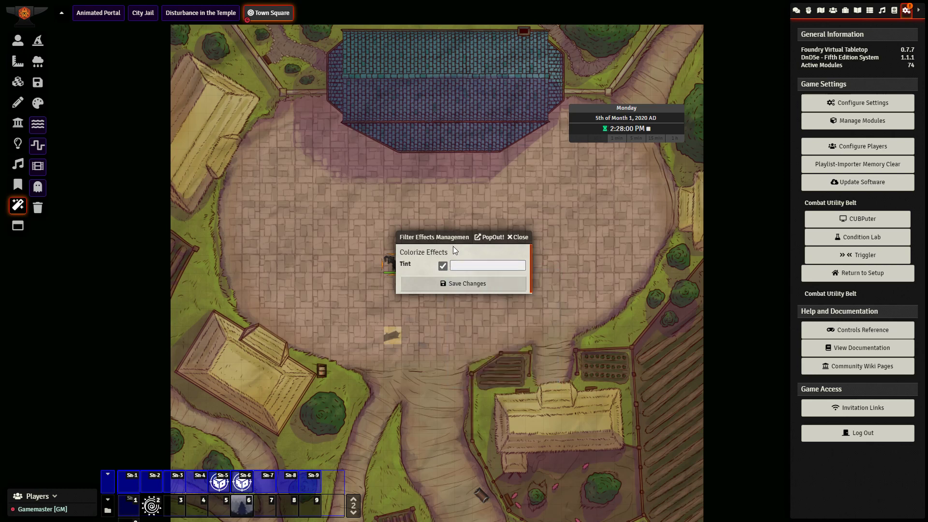
{"action": "left_click", "coordinate": [448, 284]}
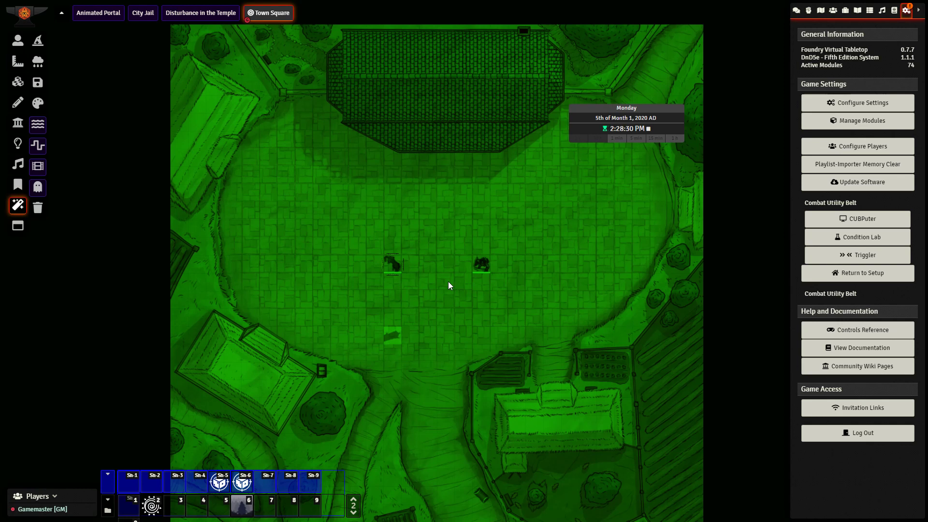
{"action": "left_click", "coordinate": [448, 286]}
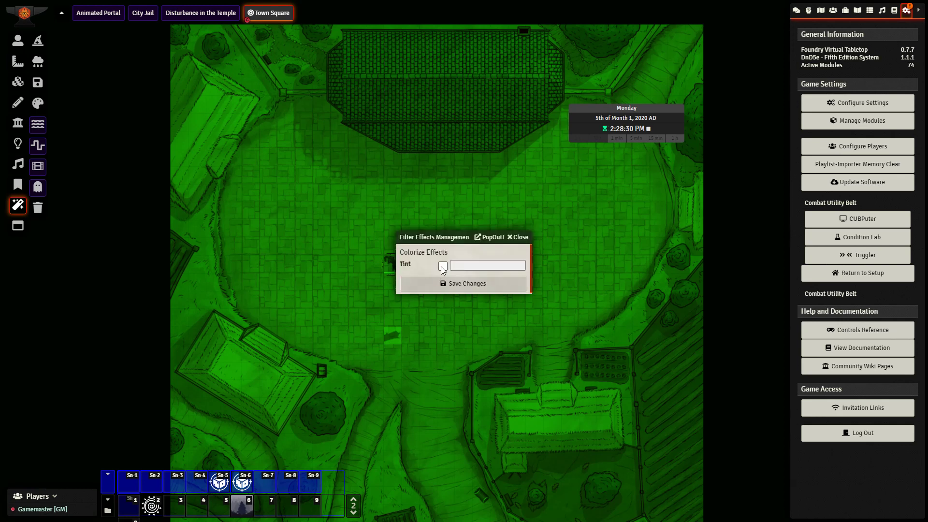
{"action": "left_click", "coordinate": [443, 287]}
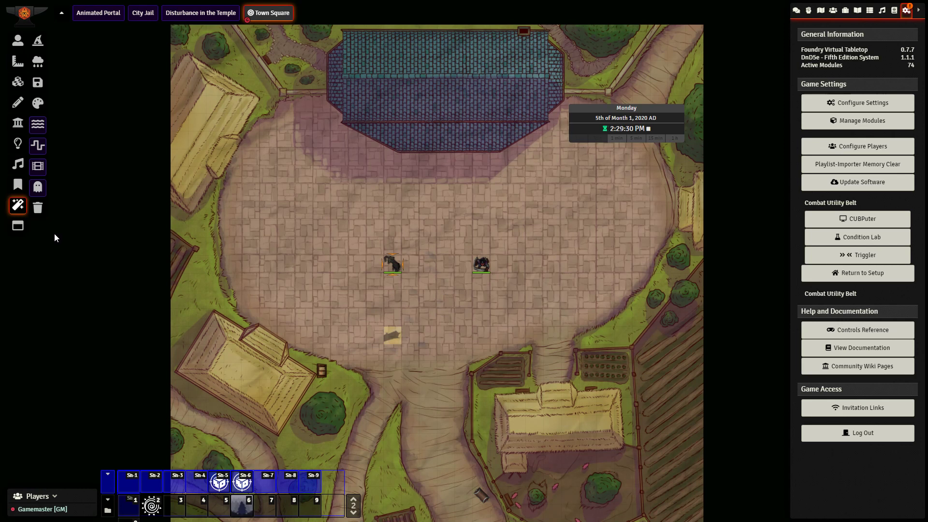
- Toggle the Predator and old-film filters on and off, then leave the ghost filter on
{"action": "left_click", "coordinate": [38, 145]}
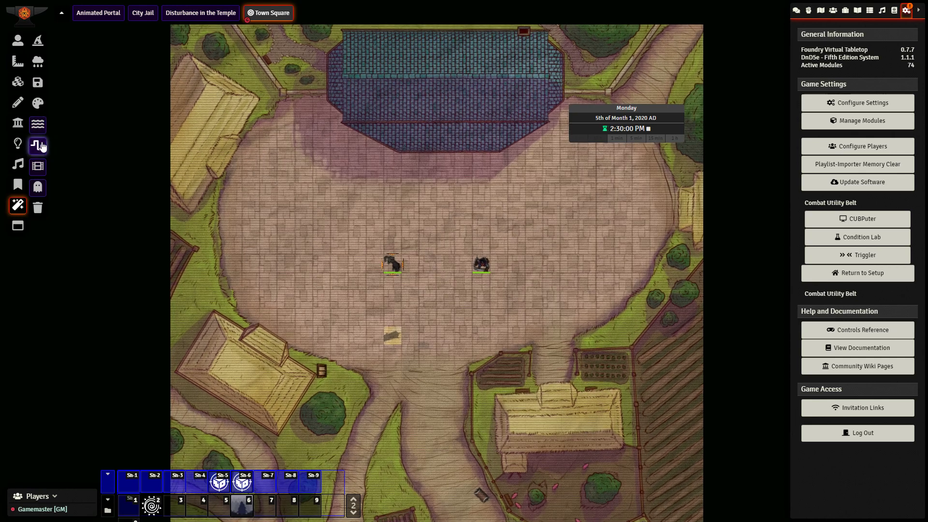
{"action": "left_click", "coordinate": [41, 146]}
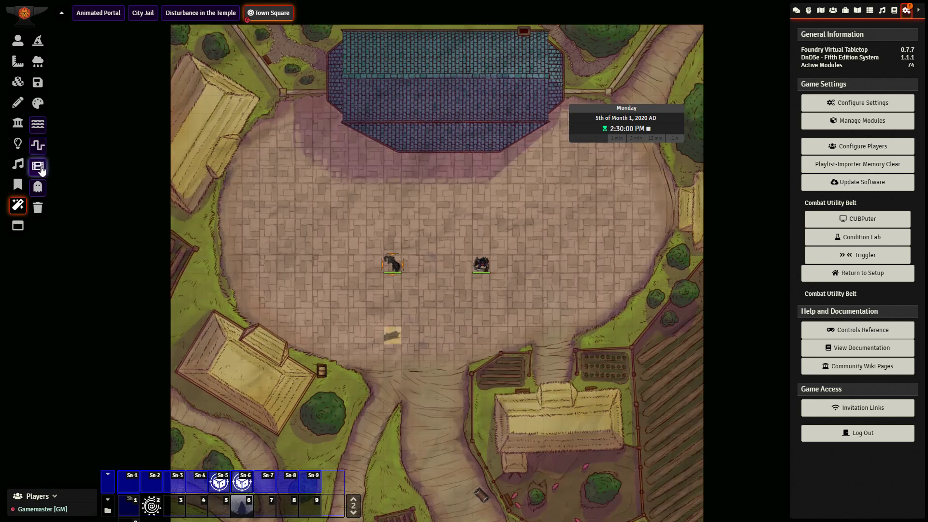
{"action": "left_click", "coordinate": [41, 169]}
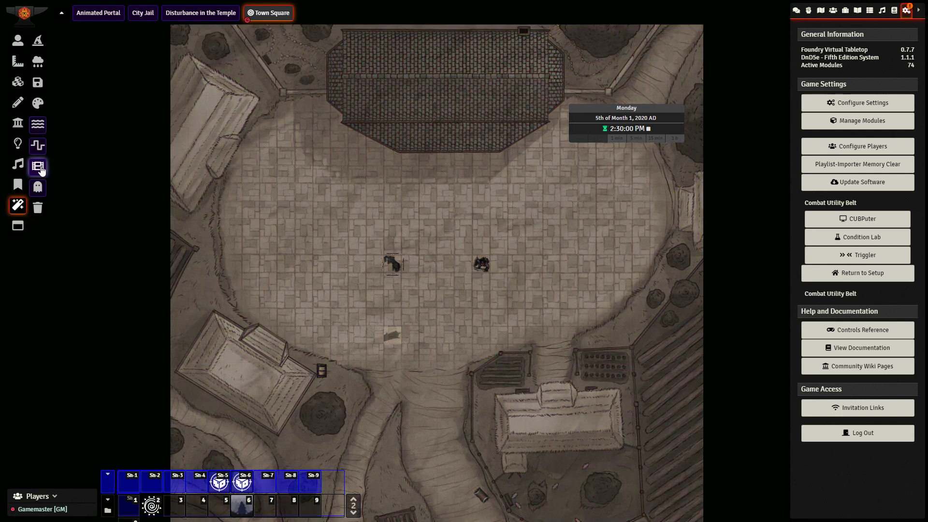
{"action": "left_click", "coordinate": [41, 169]}
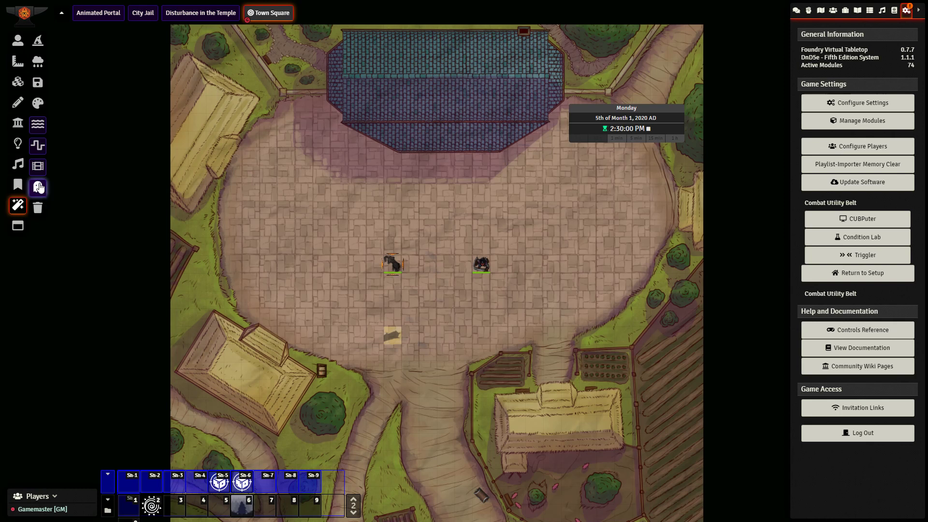
{"action": "left_click", "coordinate": [39, 187]}
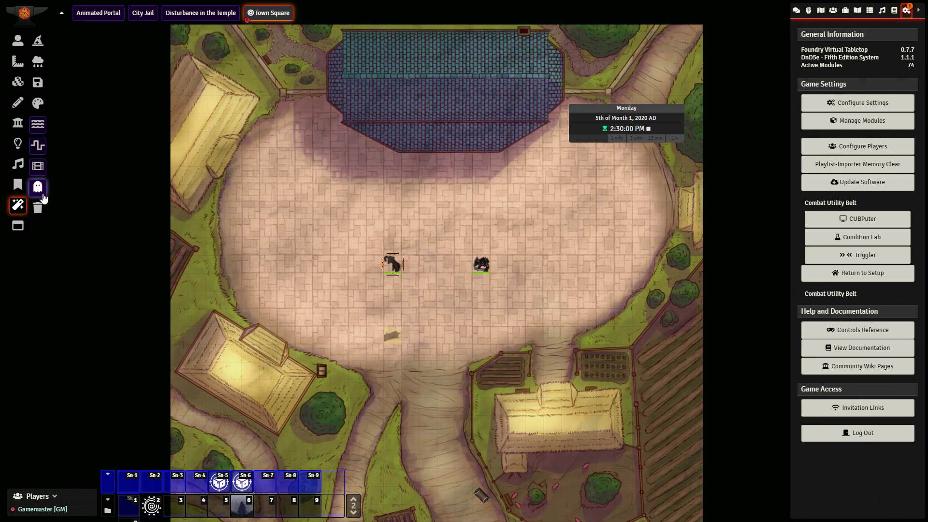
{"action": "left_click", "coordinate": [38, 41]}
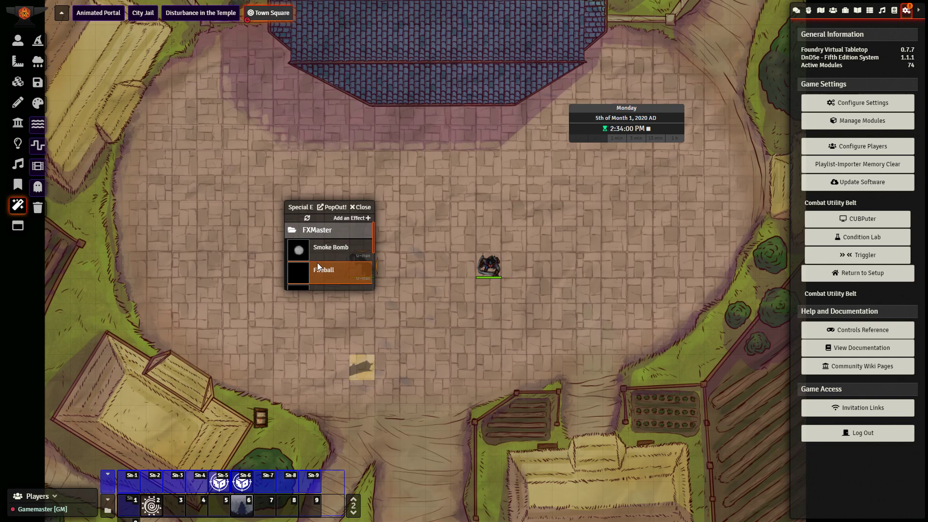
- Drop a Smoke Bomb left of the token and a Fireball onto the square
{"action": "left_click", "coordinate": [323, 249]}
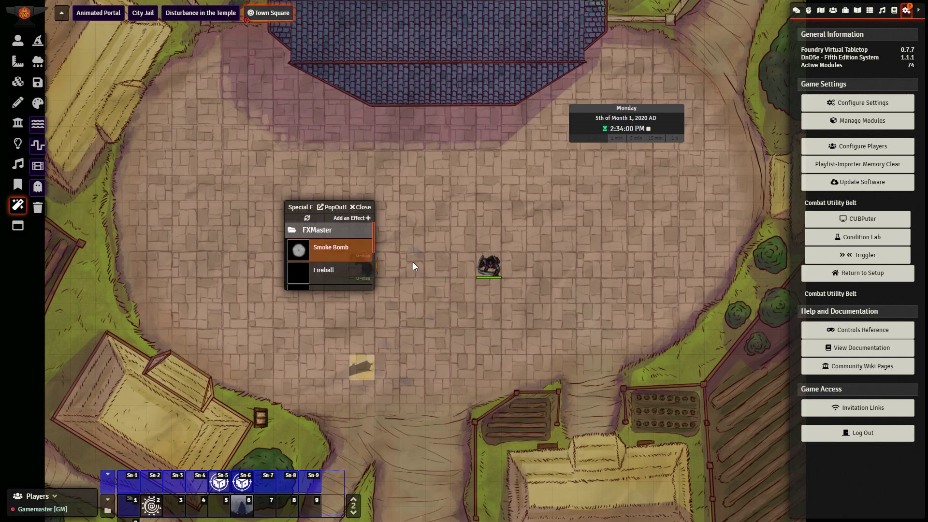
{"action": "left_click", "coordinate": [451, 266]}
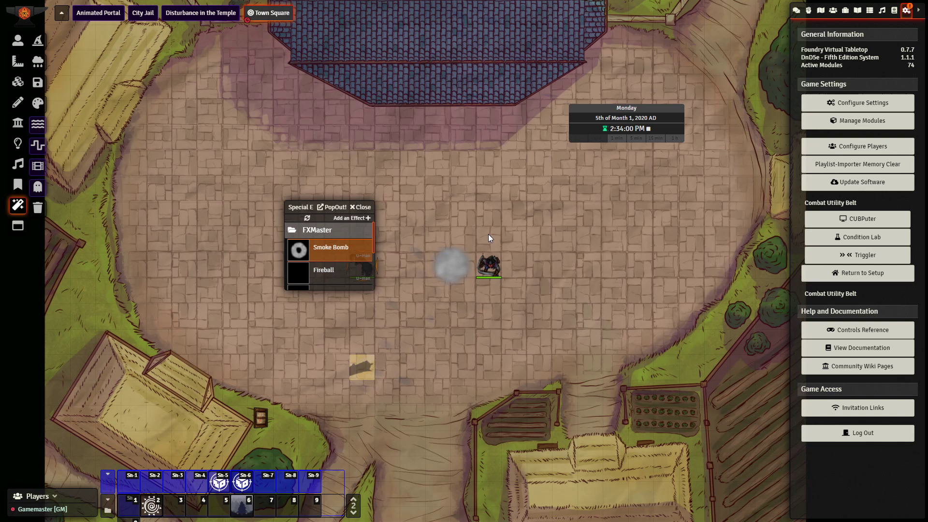
{"action": "left_click", "coordinate": [343, 268]}
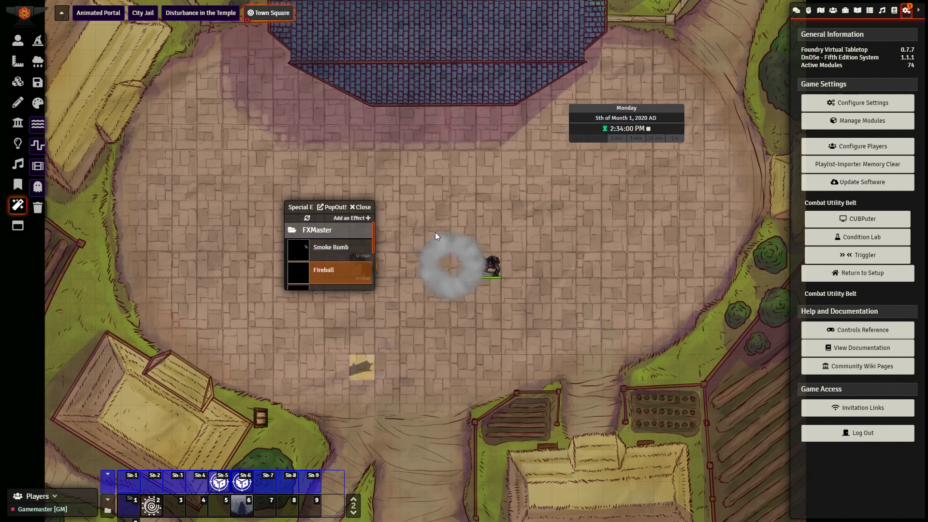
{"action": "left_click", "coordinate": [408, 238]}
{"action": "scroll", "coordinate": [337, 274], "scroll_direction": "down", "scroll_amount": 3}
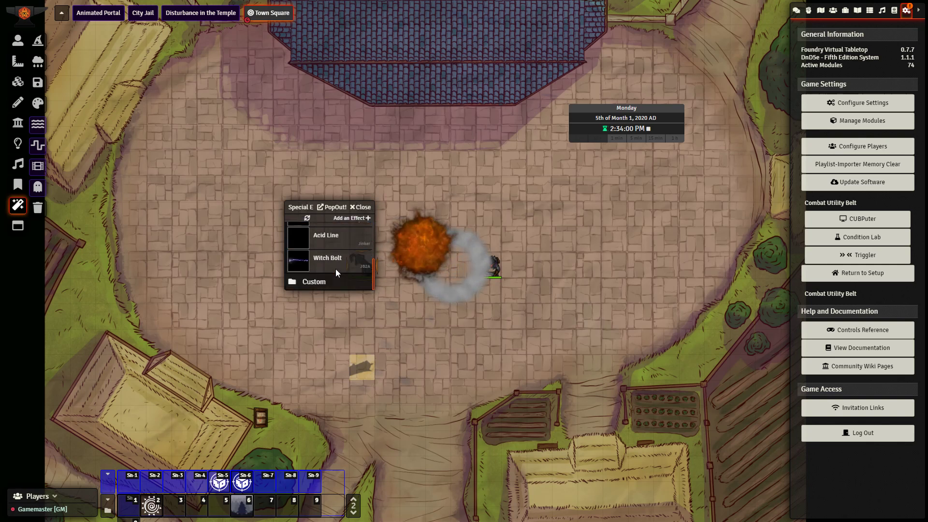
{"action": "left_click", "coordinate": [315, 281]}
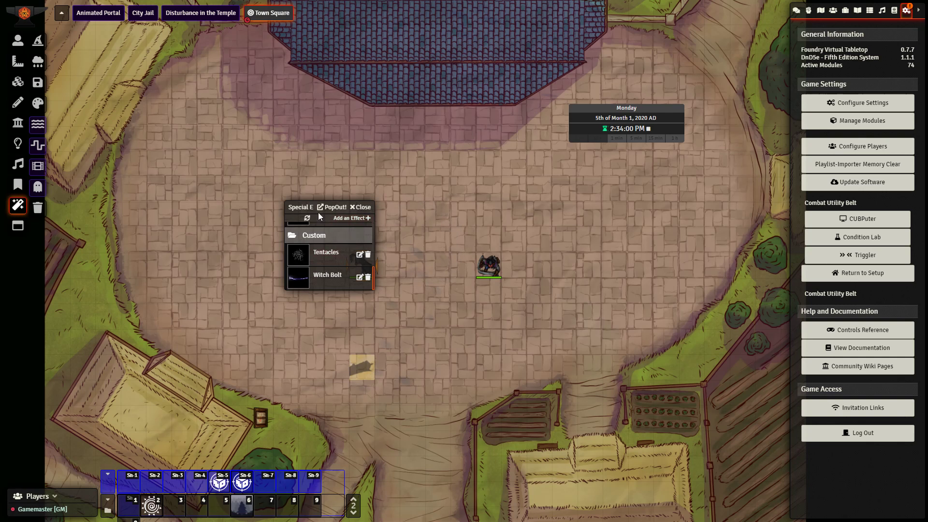
{"action": "left_click", "coordinate": [360, 207]}
- Review the Cast Spell macro's effect file line and script, then save the macro
{"action": "left_click", "coordinate": [822, 227]}
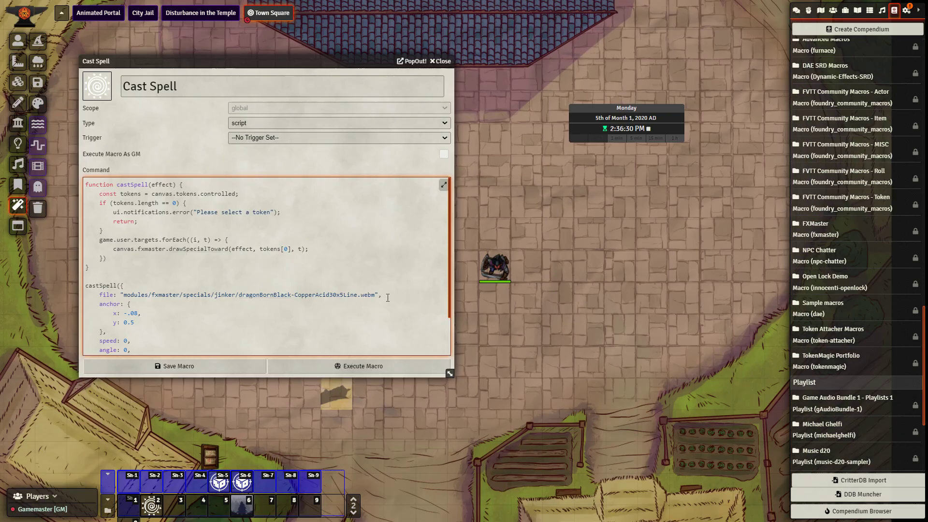
{"action": "left_click_drag", "start_coordinate": [382, 295], "coordinate": [96, 296]}
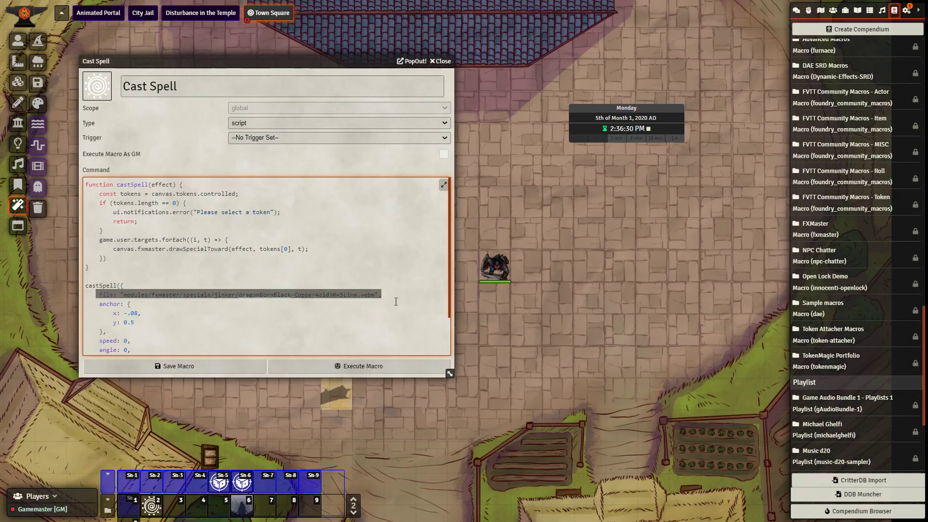
{"action": "left_click", "coordinate": [412, 294]}
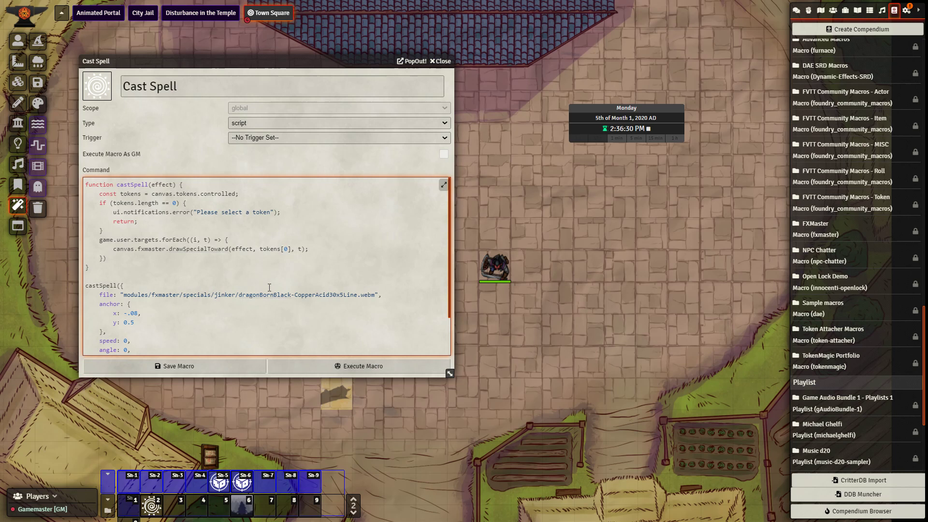
{"action": "scroll", "coordinate": [201, 280], "scroll_direction": "down", "scroll_amount": 1}
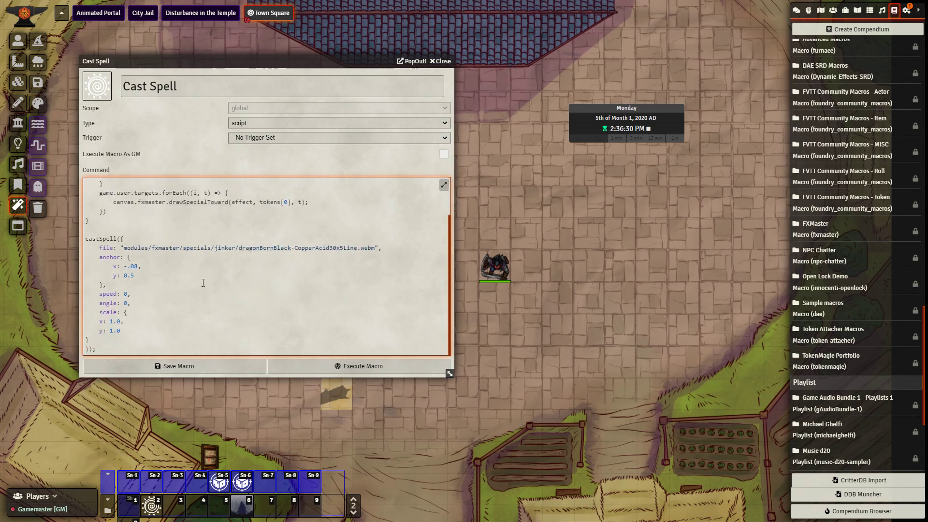
{"action": "scroll", "coordinate": [206, 288], "scroll_direction": "up", "scroll_amount": 1}
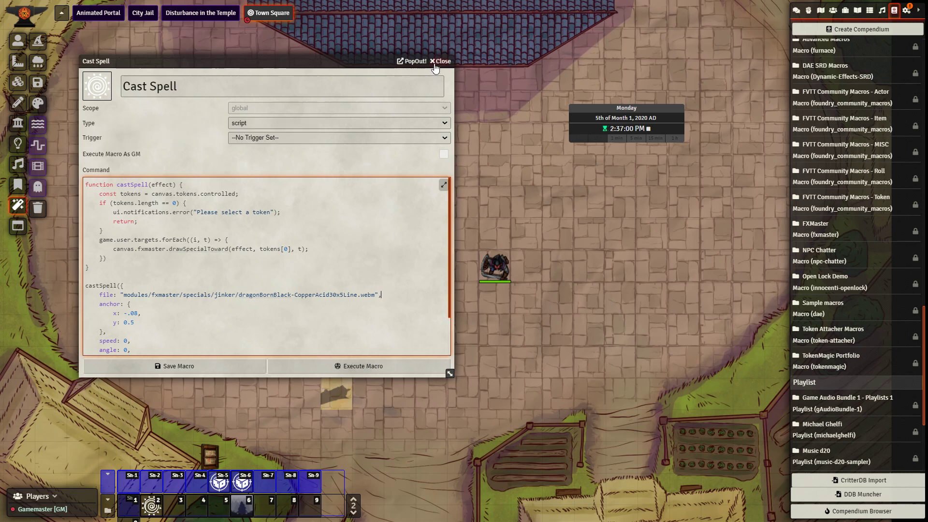
{"action": "left_click", "coordinate": [204, 373]}
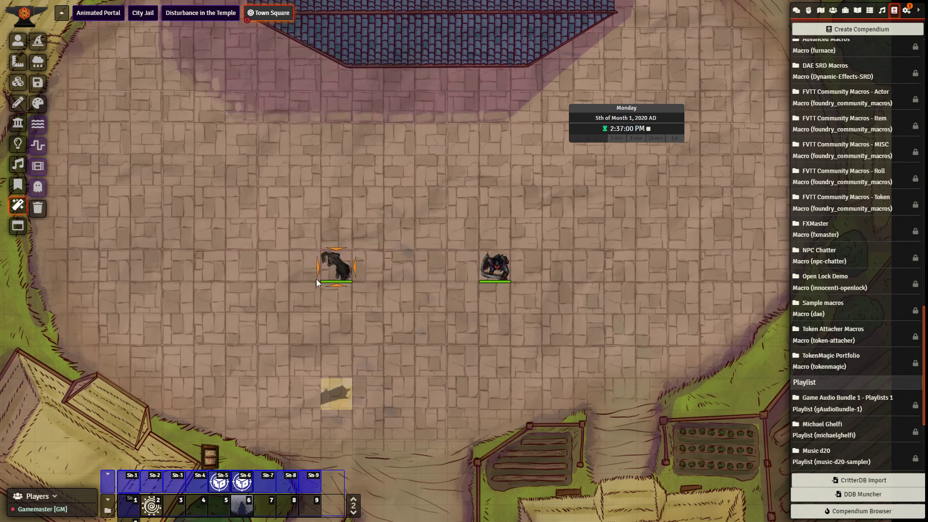
- Select the Hobgoblin token and run Cast Spell from hotbar slot 2 twice
{"action": "left_click", "coordinate": [17, 41]}
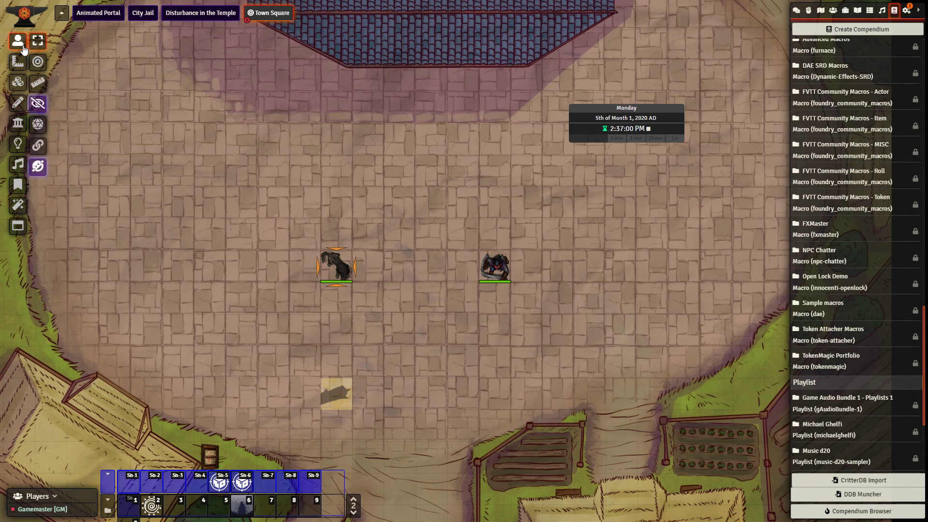
{"action": "left_click", "coordinate": [495, 273]}
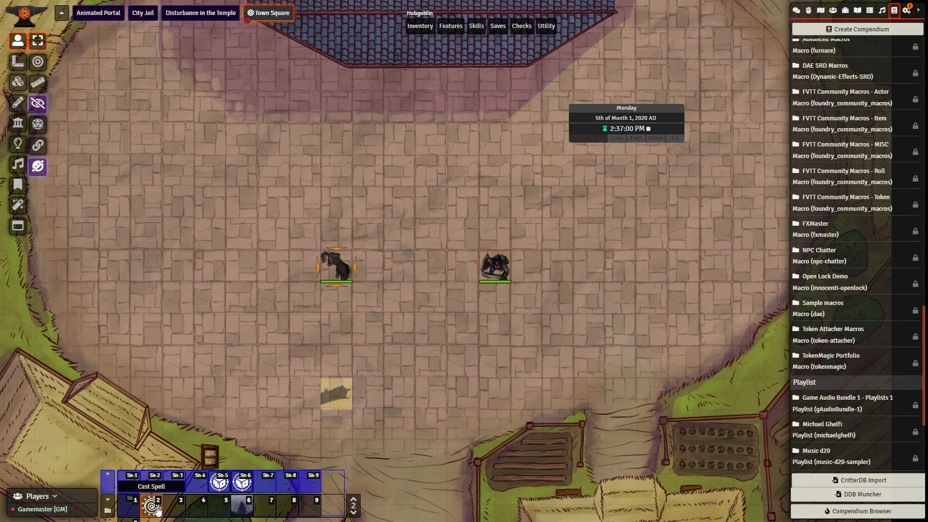
{"action": "left_click", "coordinate": [157, 508]}
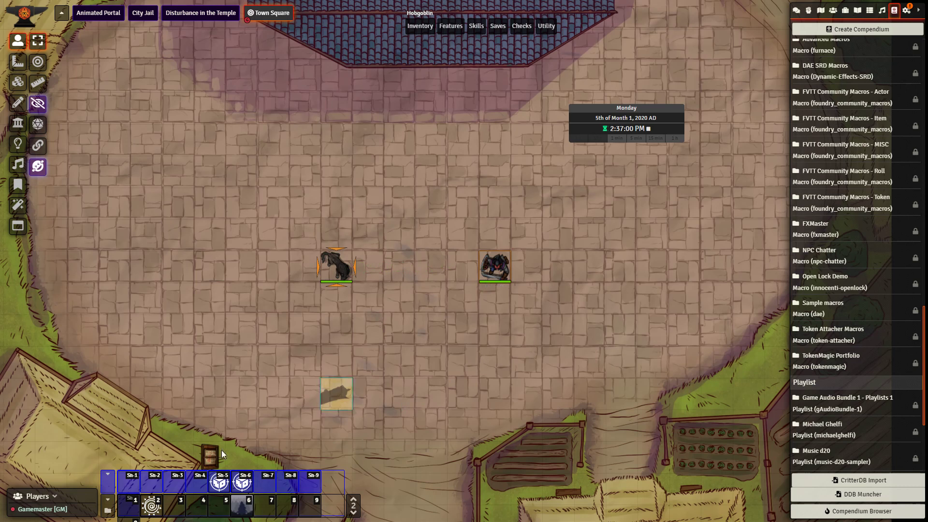
{"action": "left_click", "coordinate": [157, 514]}
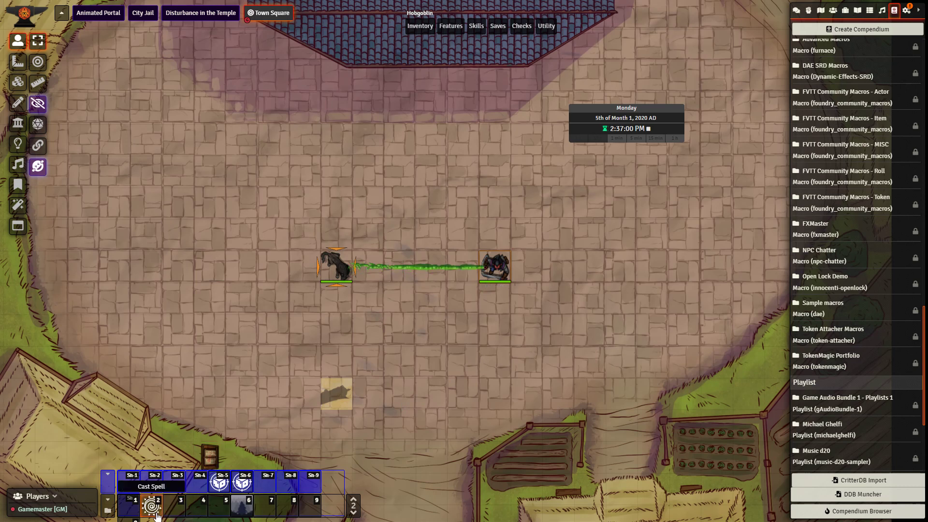